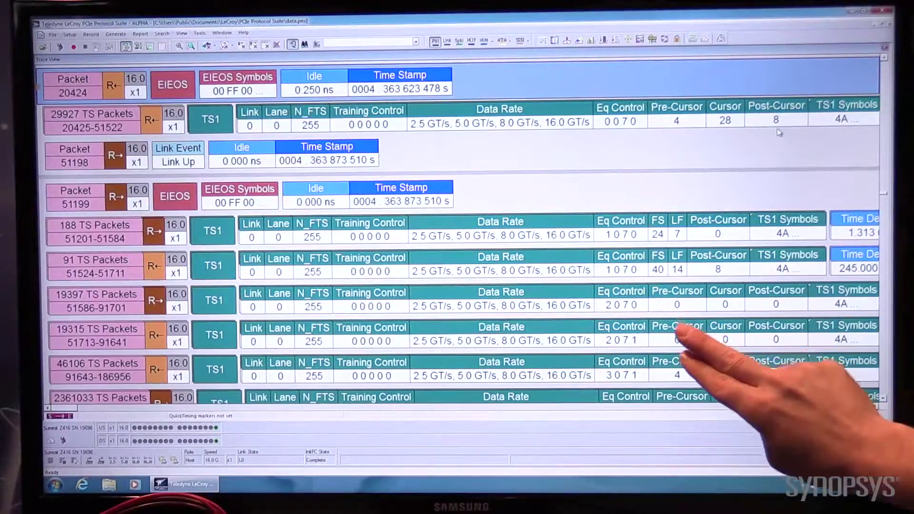
{"action": "scroll", "coordinate": [778, 132], "scroll_direction": "down", "scroll_amount": 3}
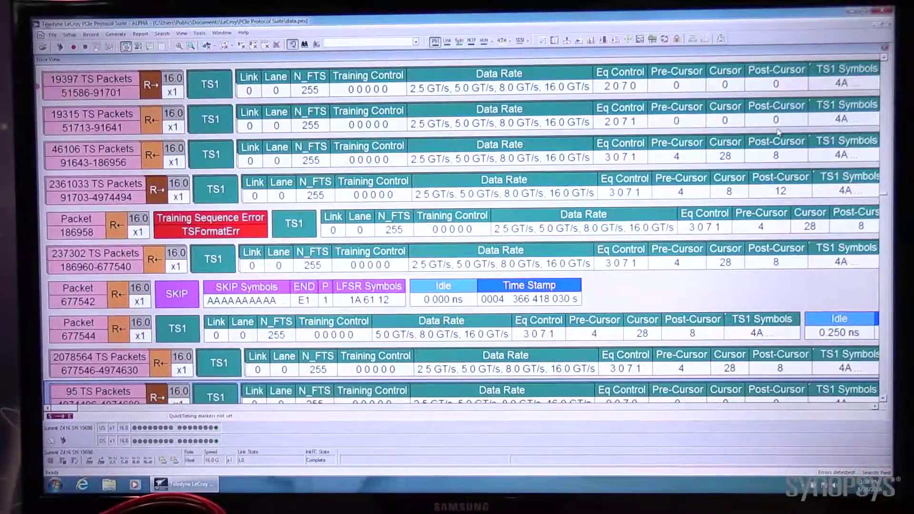
{"action": "scroll", "coordinate": [779, 131], "scroll_direction": "down", "scroll_amount": 5}
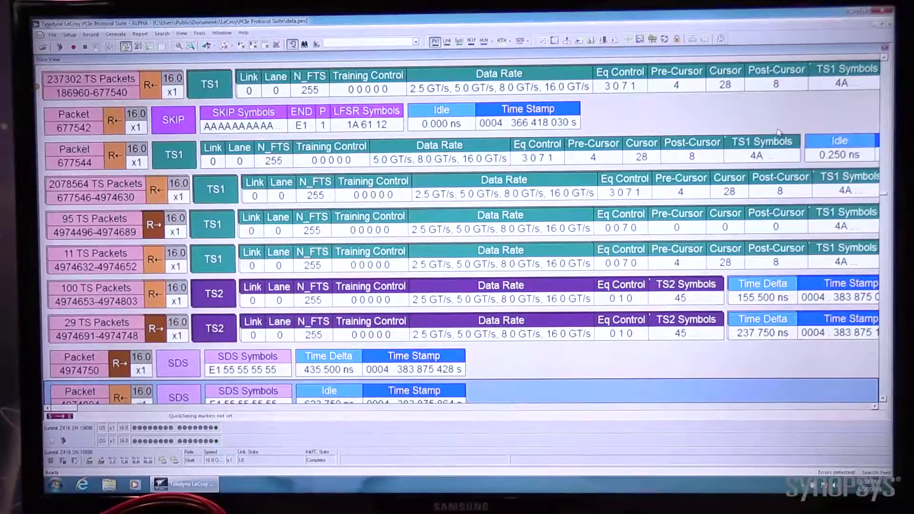
Step: Move the trace down one row past the SDS packets toward EDS and SKIP
{"action": "key", "text": "Down"}
{"action": "key", "text": "Down"}
Step: Advance two rows through EDS and SKIP sets until the UpdateFC DLLPs appear
{"action": "key", "text": "Down"}
{"action": "key", "text": "Down"}
{"action": "key", "text": "Down"}
{"action": "key", "text": "Down"}
{"action": "key", "text": "Down"}
{"action": "key", "text": "Down"}
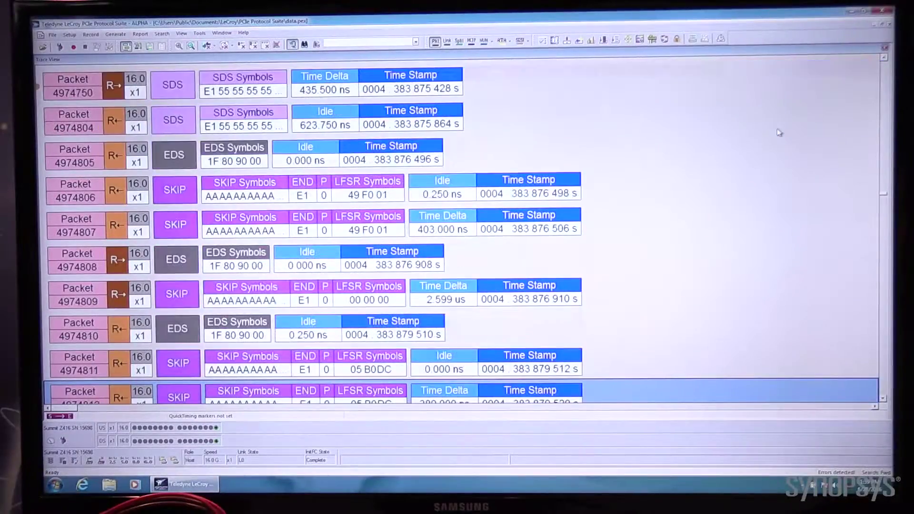
{"action": "key", "text": "Down"}
{"action": "key", "text": "Down"}
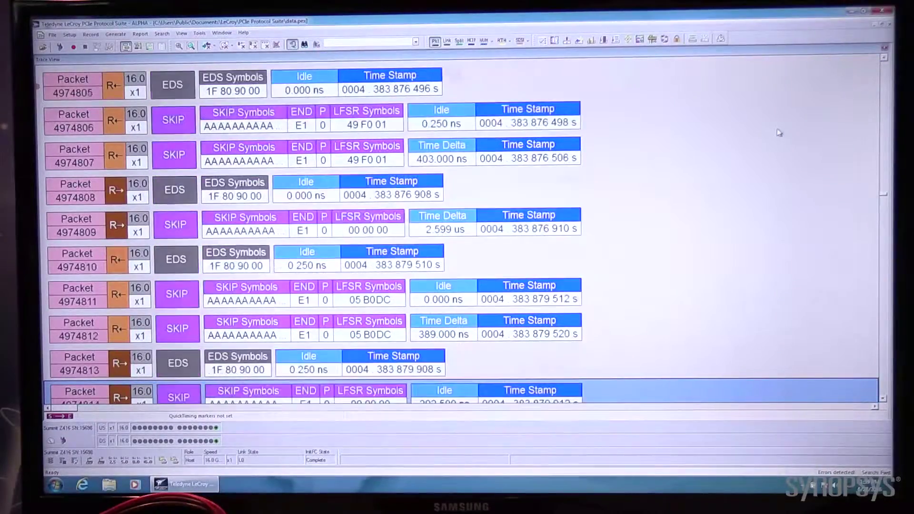
{"action": "key", "text": "Down"}
{"action": "key", "text": "Down"}
{"action": "key", "text": "Down"}
{"action": "key", "text": "Down"}
{"action": "key", "text": "Down"}
{"action": "key", "text": "Down"}
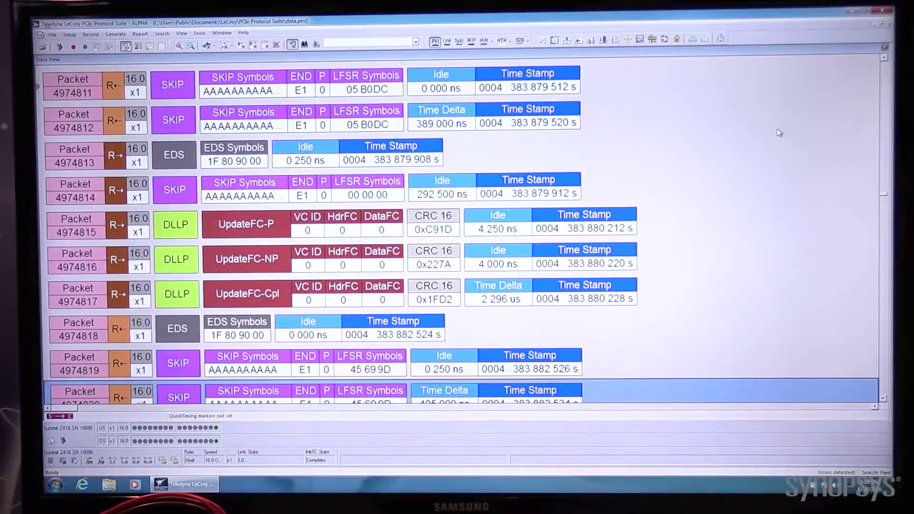